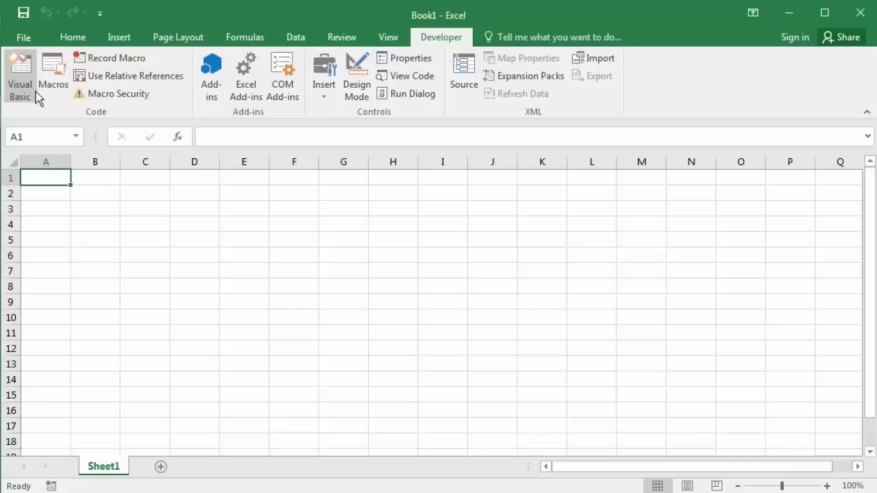
Switch Book1's ribbon from the Developer tab back to the Home tab
click(73, 37)
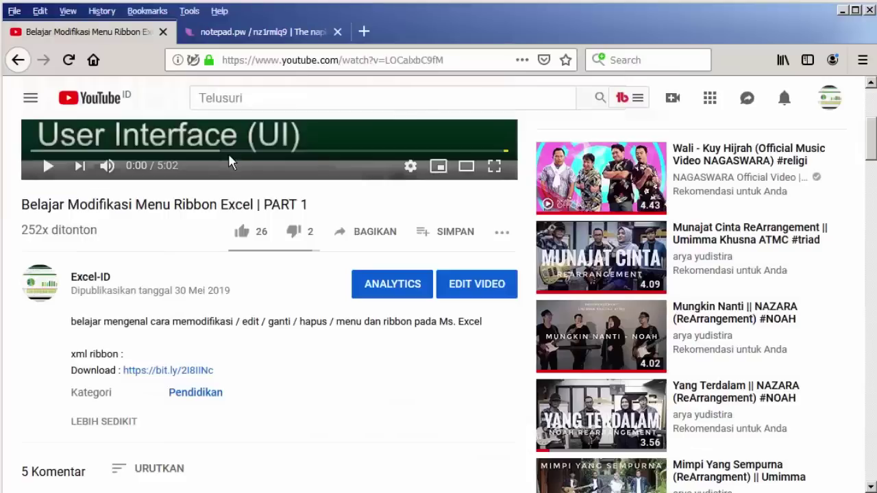
scroll(229, 158, up, 3)
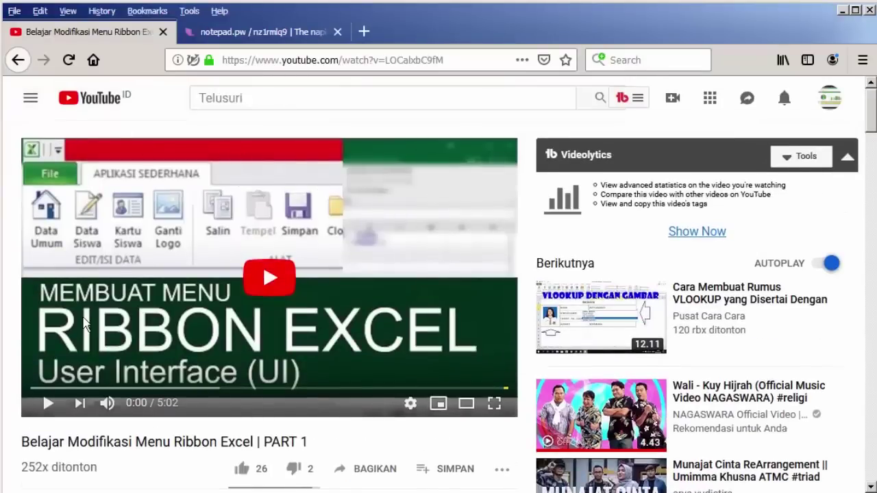
scroll(180, 340, down, 2)
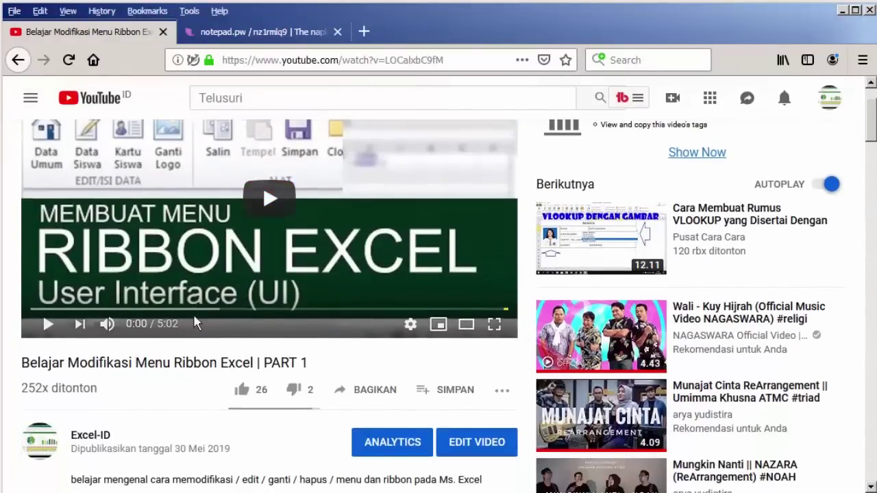
scroll(192, 315, down, 2)
scroll(182, 312, down, 2)
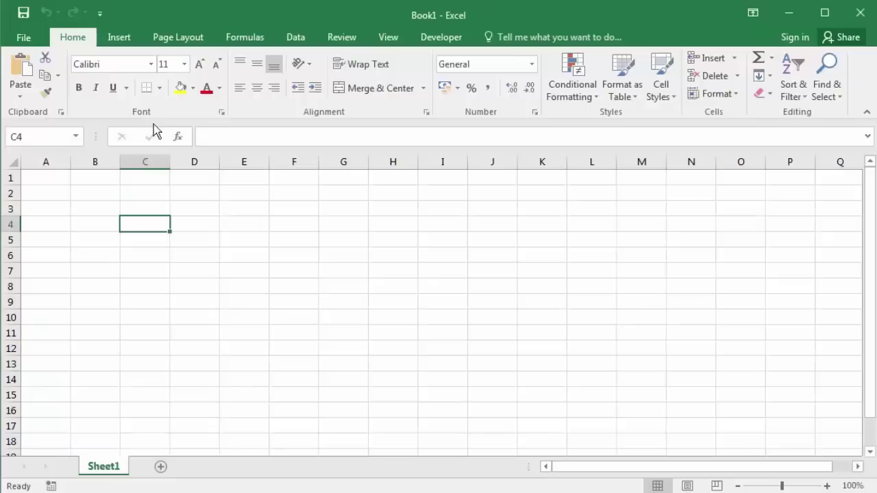
Open the VBA editor from the Developer tab and insert a new Module1 into Book1
click(437, 37)
click(412, 81)
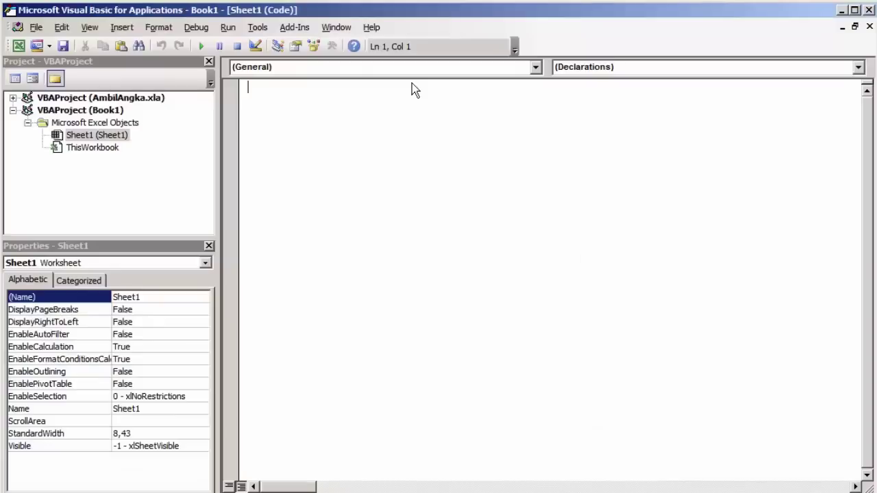
click(122, 26)
click(141, 78)
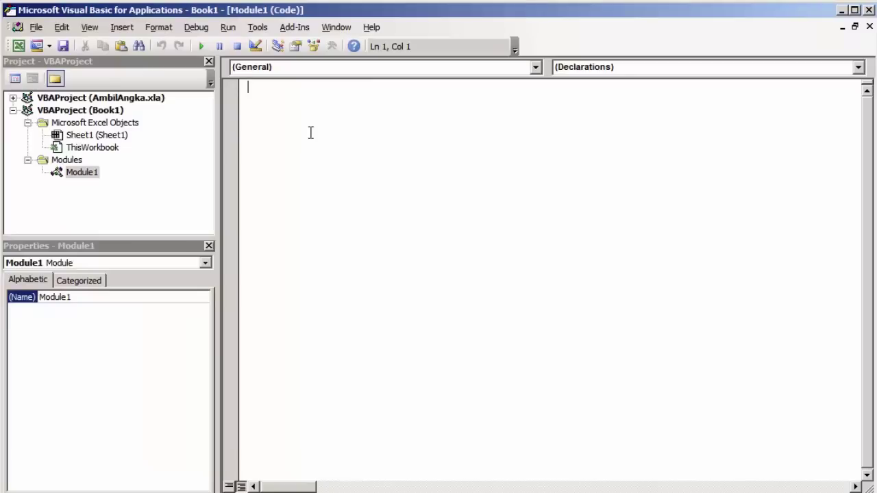
Type the procedure header Sub Profil(Control As IRibbonControl) into Module1
text(sub )
text(PRil)
key(BackSpace)
key(BackSpace)
key(BackSpace)
text(rofil ()
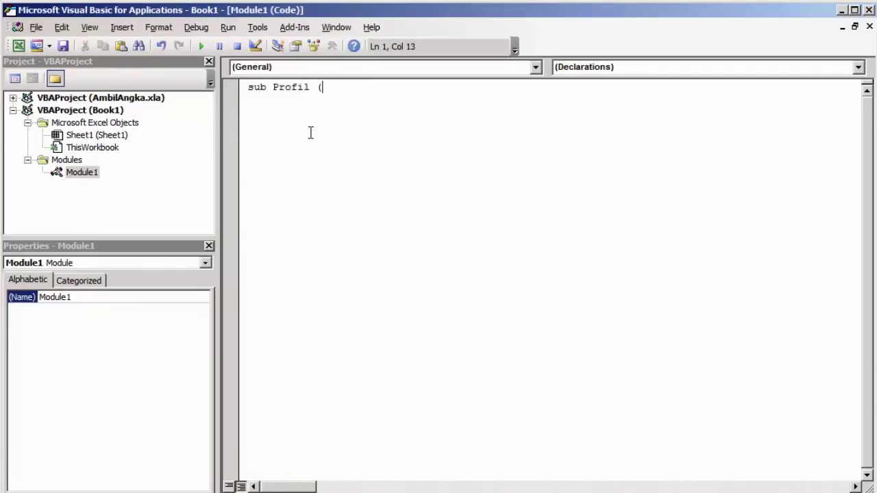
text(Control )
text(a)
text(s ir)
key(Tab)
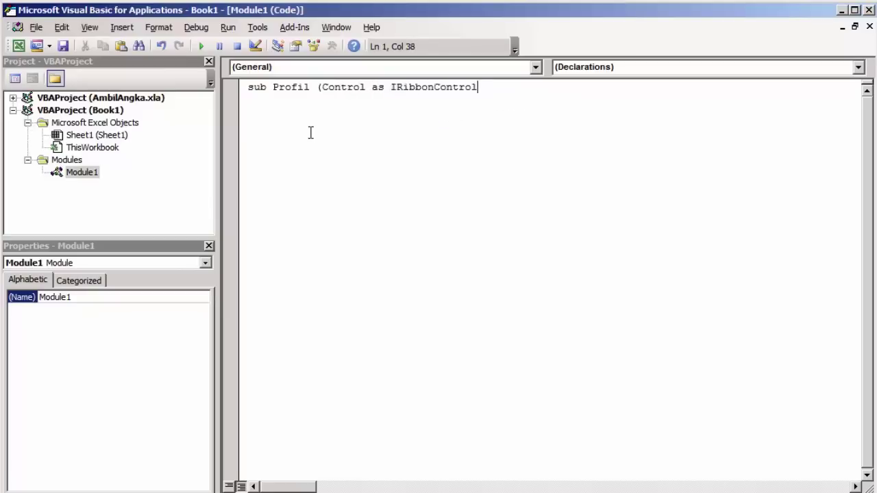
text())
key(Return)
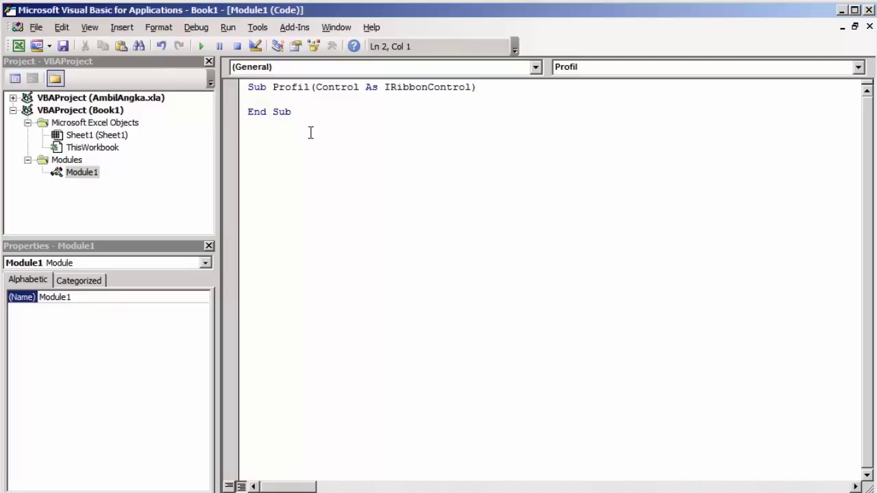
Write MsgBox "Profil Excel-ID", vbOKOnly, "Profil" as the body of Sub Profil
text(m)
text(sgbox)
text(")
key(BackSpace)
text(")
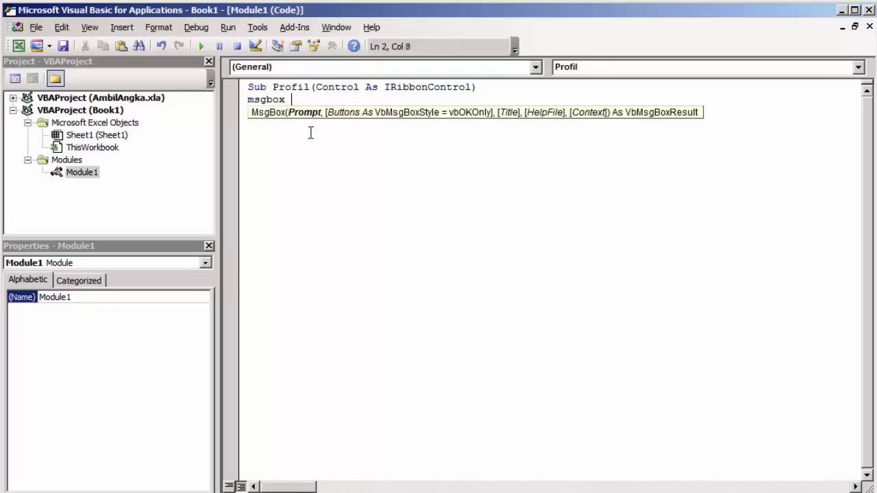
text(P)
text(rofil E)
text(xcel-ID")
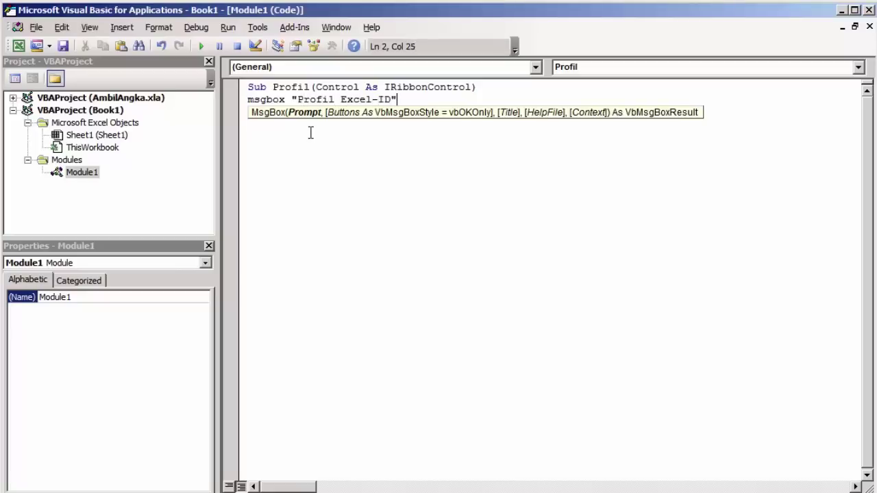
text(,)
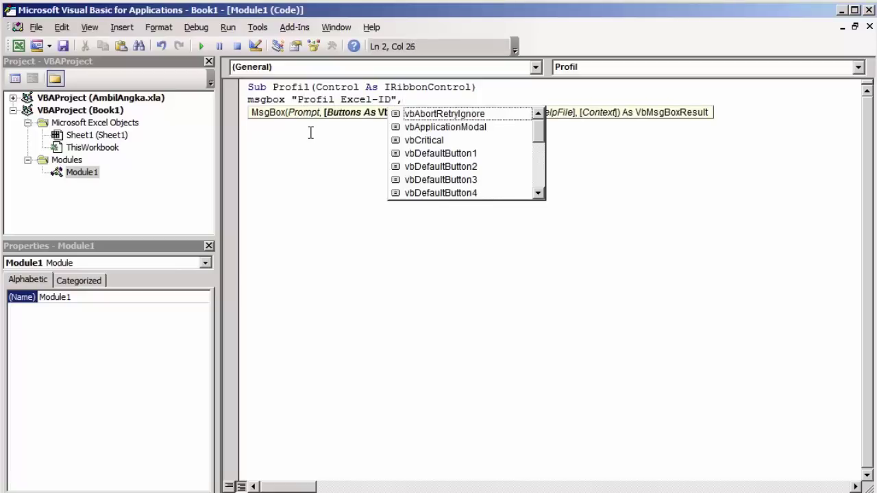
text(vbok)
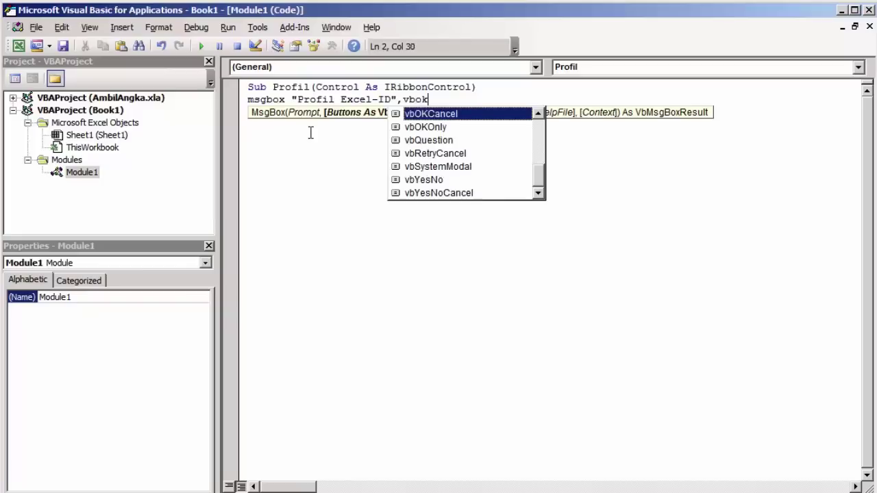
key(Down)
key(Tab)
text(,")
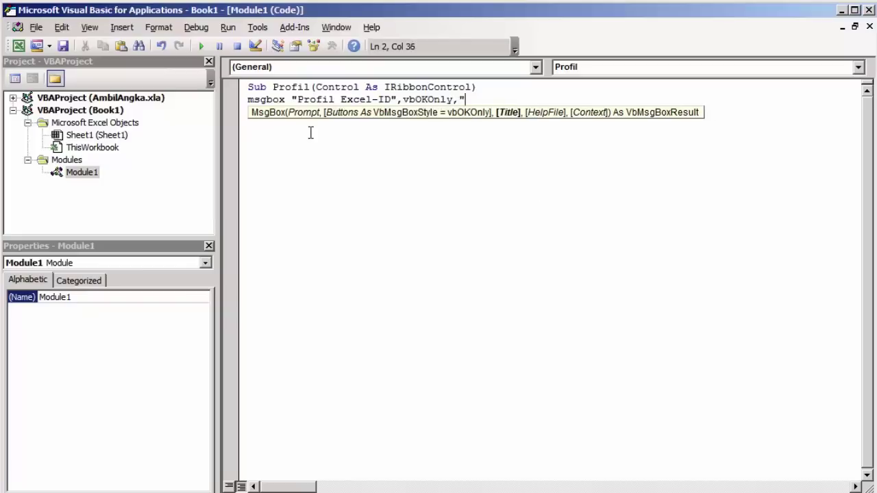
text(PESA)
key(BackSpace)
key(BackSpace)
key(BackSpace)
text(r)
text(ofil")
key(Down)
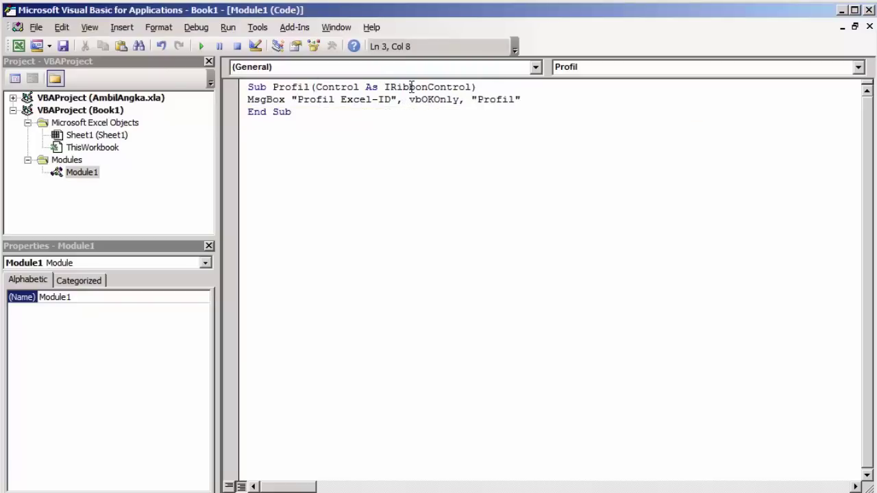
drag(273, 87, 279, 87)
click(312, 101)
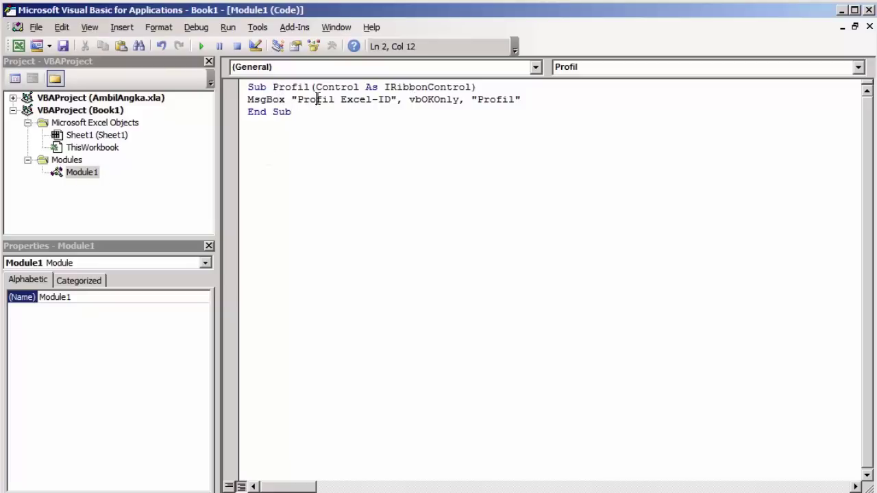
Leave the VBA editor with Alt+F11 and return to the Book1 workbook
double_click(426, 87)
click(412, 123)
key(alt+F11)
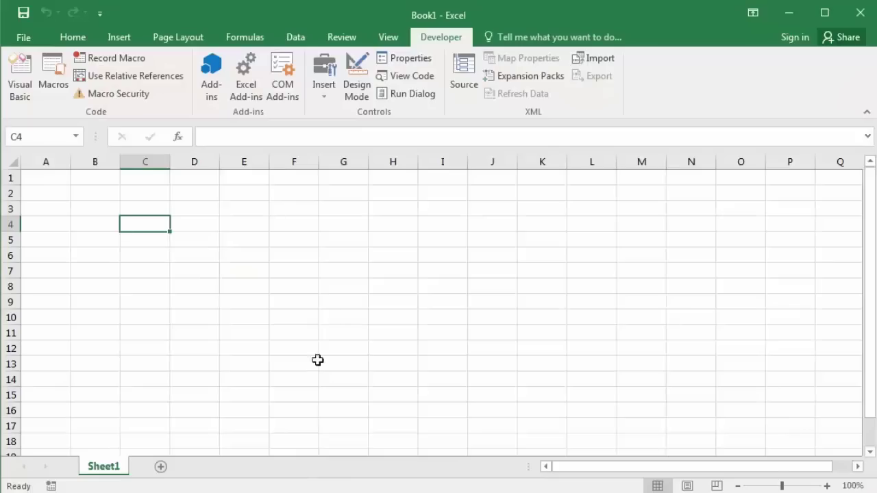
click(343, 316)
Save the workbook to the Desktop as PART2 in Excel Macro-Enabled Workbook (*.xlsm) format
click(24, 33)
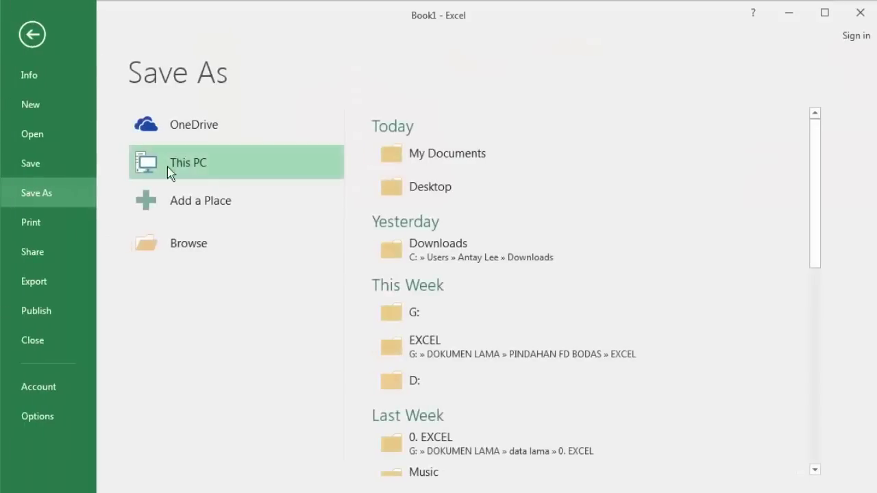
click(209, 259)
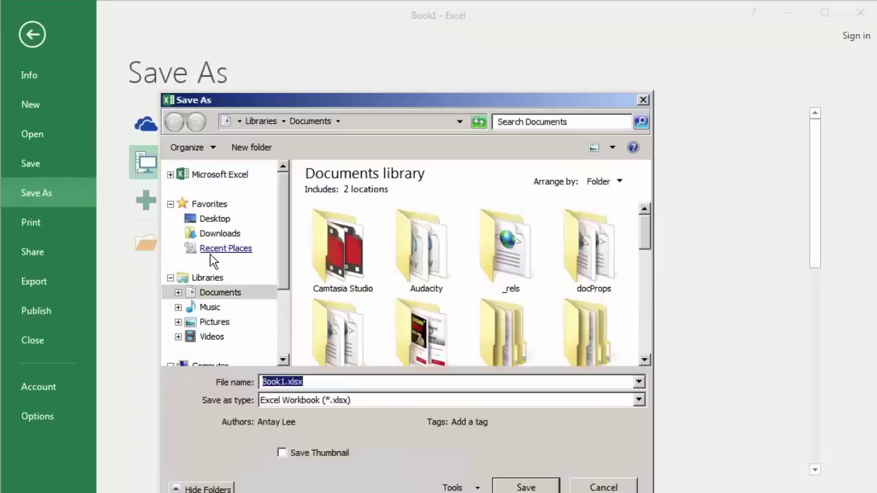
click(218, 220)
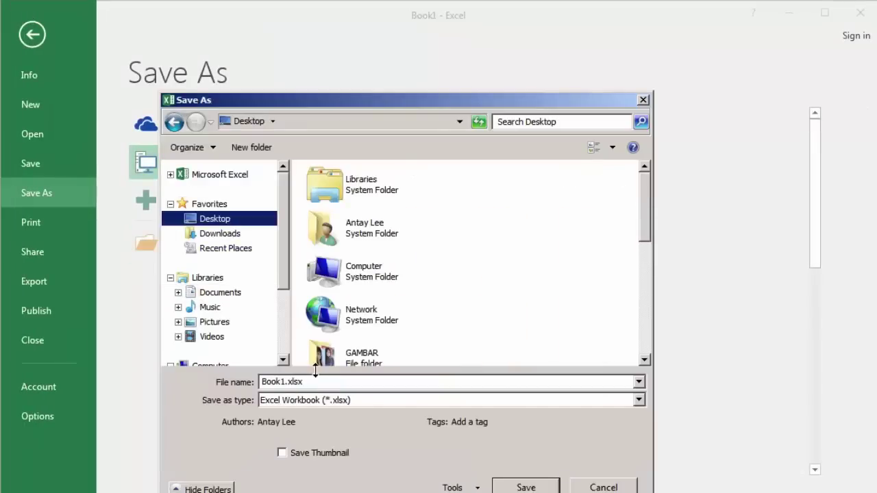
click(281, 403)
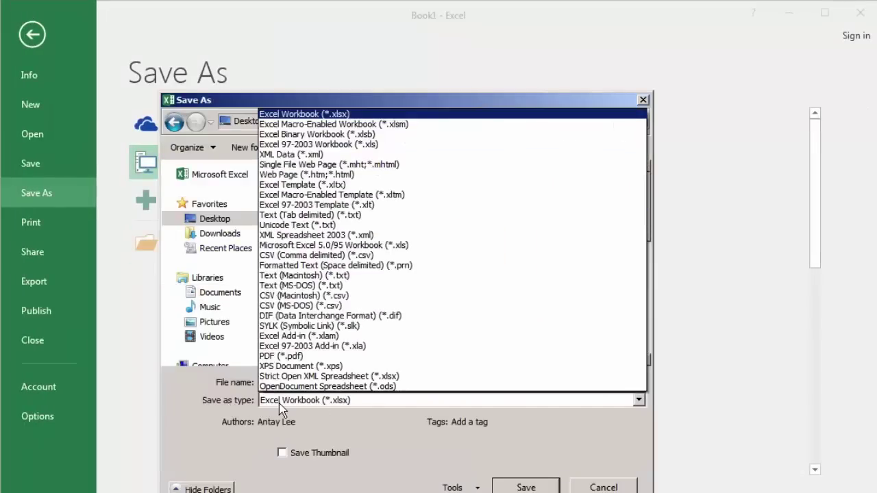
click(392, 129)
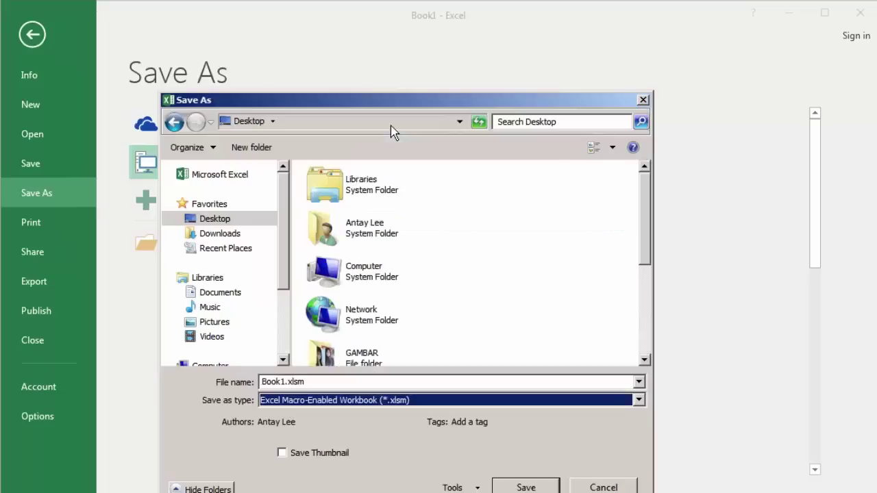
click(346, 382)
text(PATR)
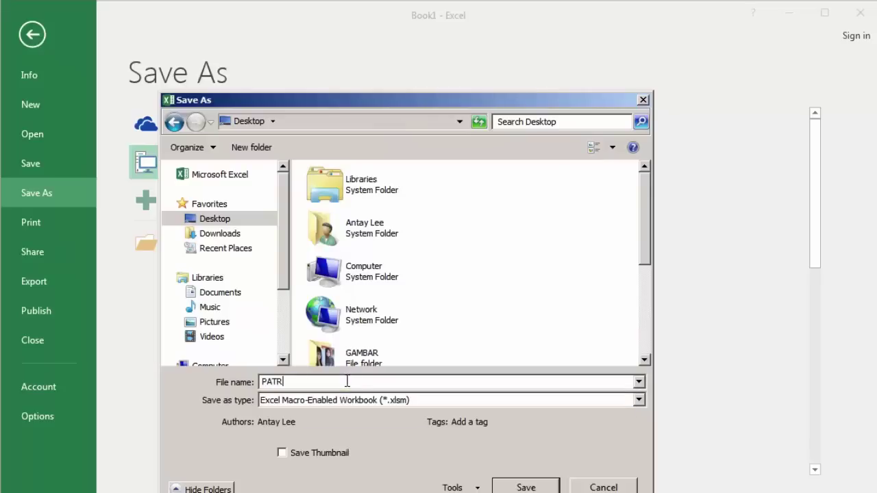
key(BackSpace)
key(BackSpace)
text(ART)
text(2)
click(536, 488)
click(524, 286)
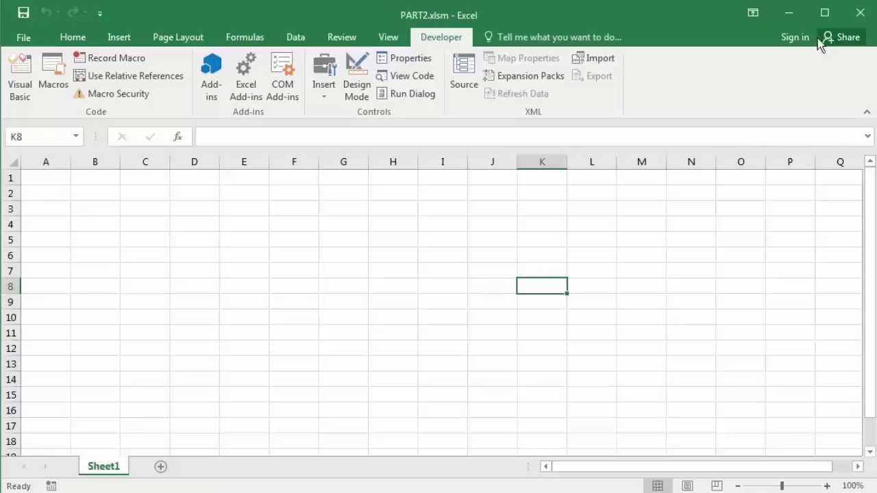
Close Excel and open PART2.xlsm from the Desktop in the Custom UI Editor
click(861, 13)
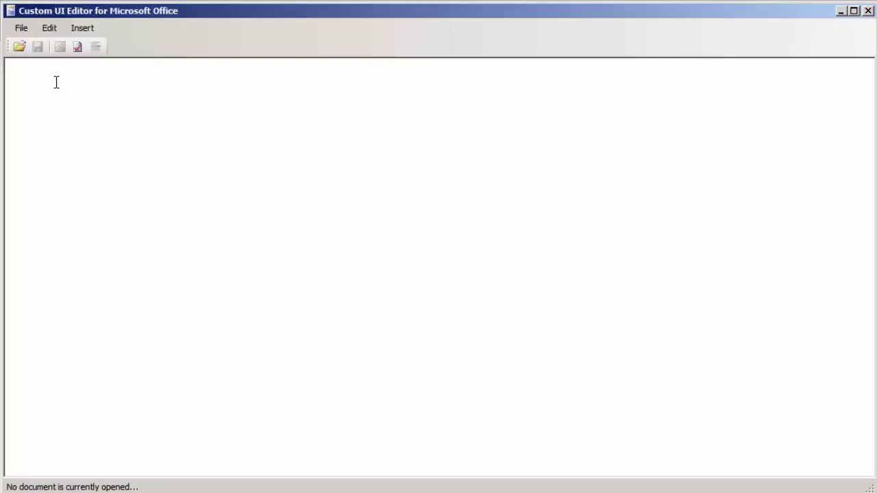
click(37, 61)
click(20, 47)
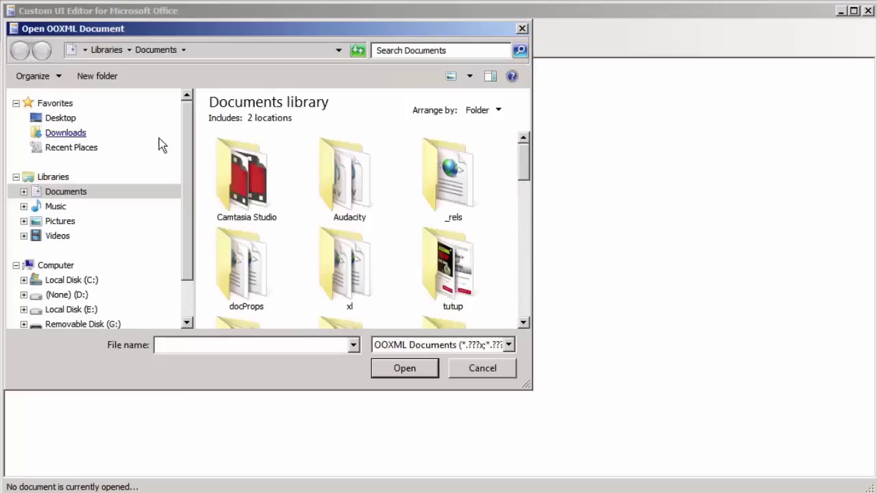
click(60, 119)
scroll(388, 209, down, 4)
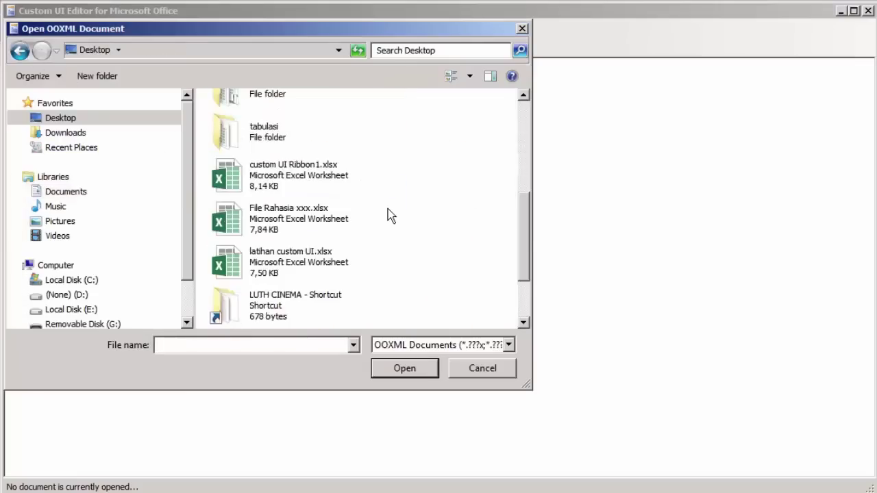
scroll(382, 217, down, 1)
click(300, 305)
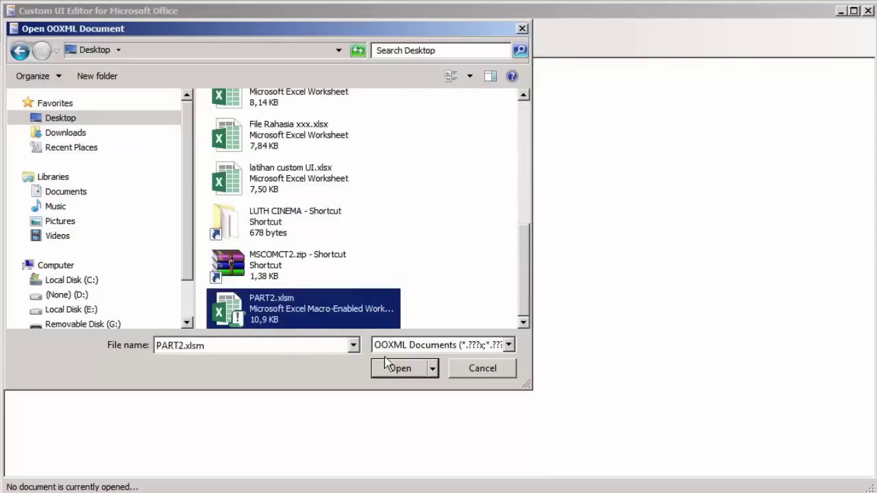
click(400, 370)
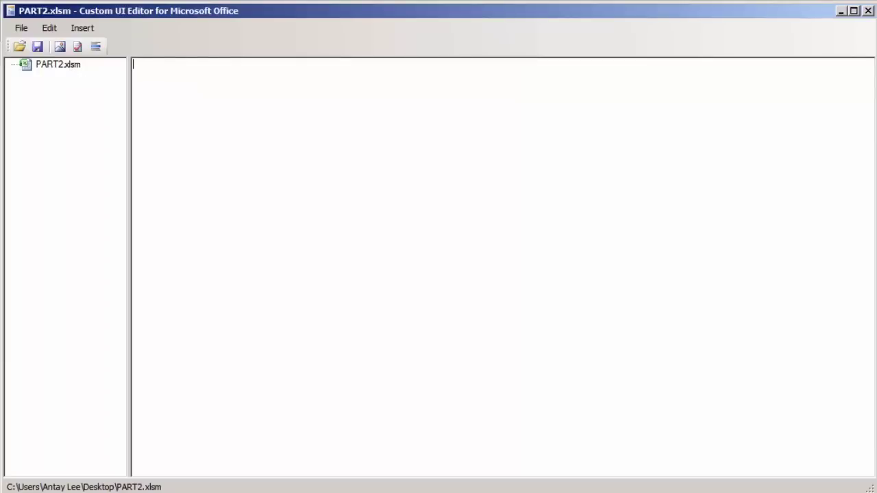
Add an Office 2007 customUI.xml part and copy the prepared ribbon XML from Notepad
right_click(54, 68)
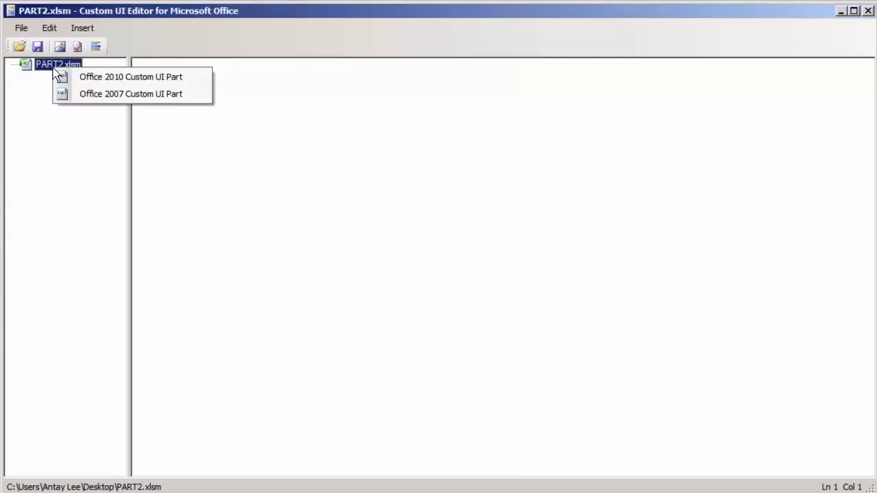
click(103, 96)
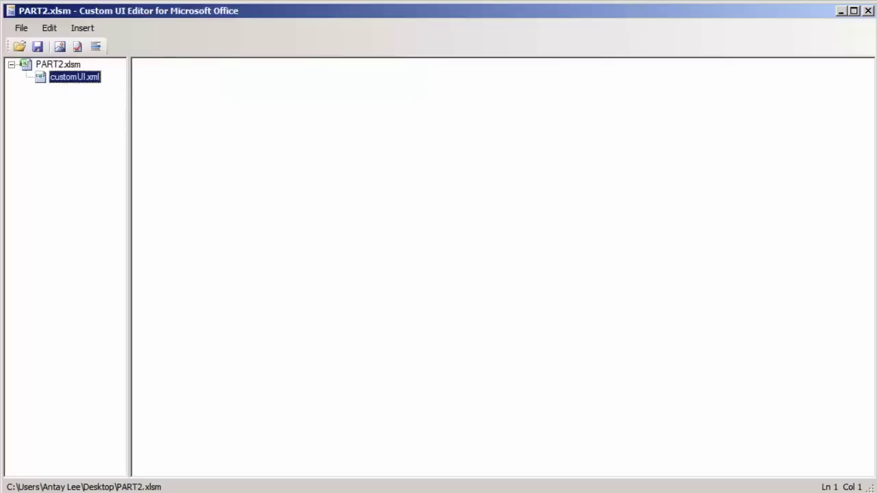
key(alt+Tab)
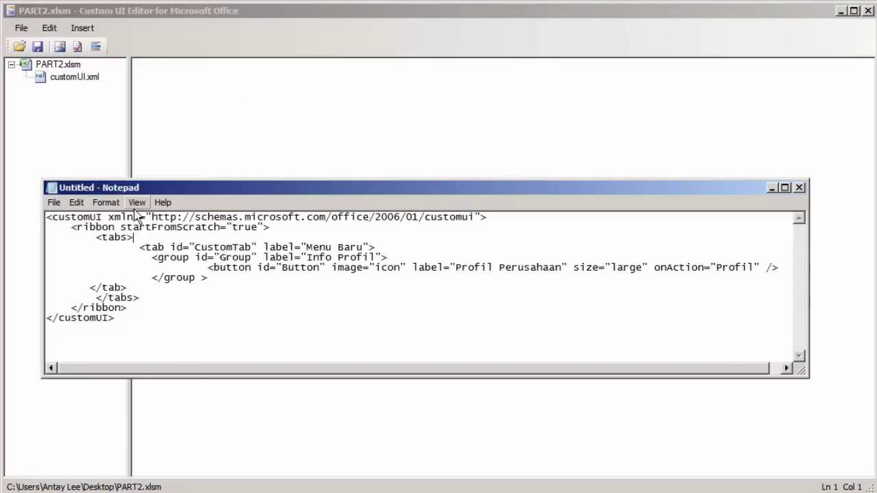
drag(129, 322, 48, 218)
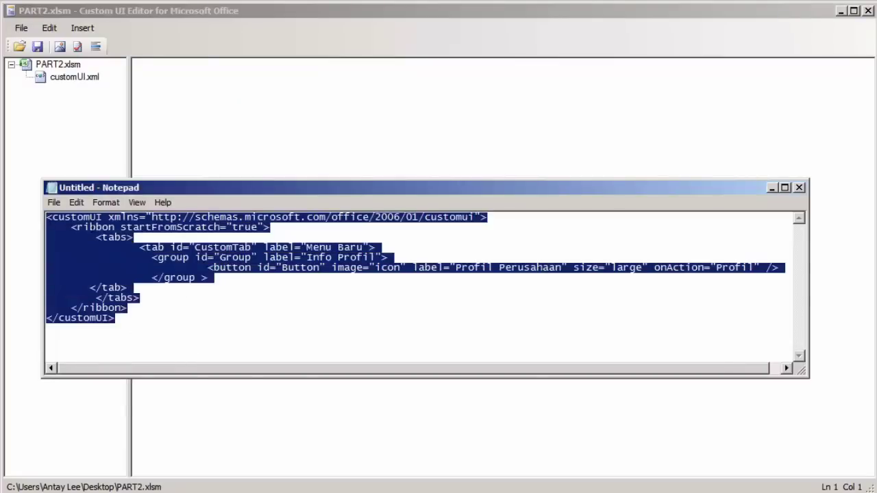
right_click(91, 223)
click(117, 268)
click(199, 91)
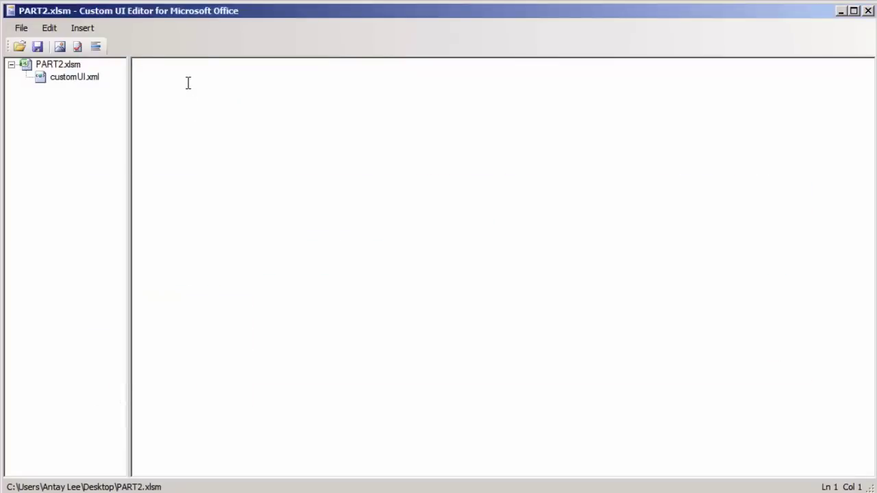
Paste the ribbon XML into customUI.xml and review its tab, button label and Profil macro
right_click(188, 83)
click(229, 165)
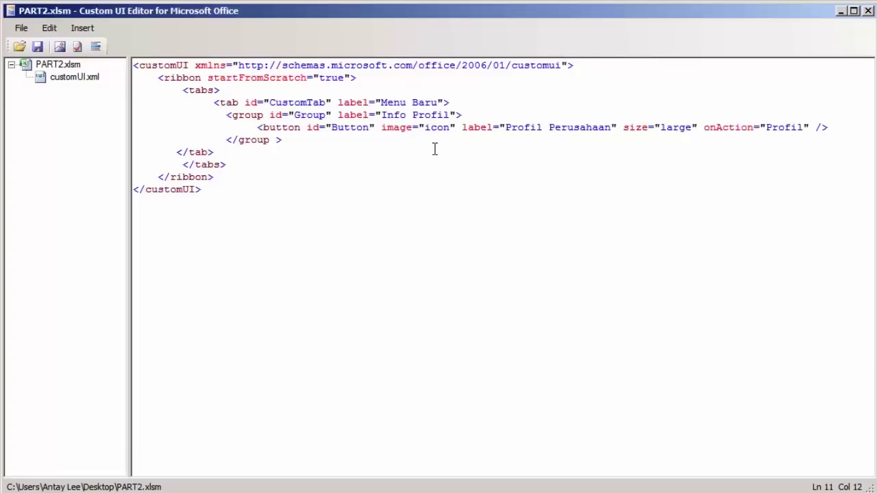
click(480, 76)
drag(137, 79, 365, 77)
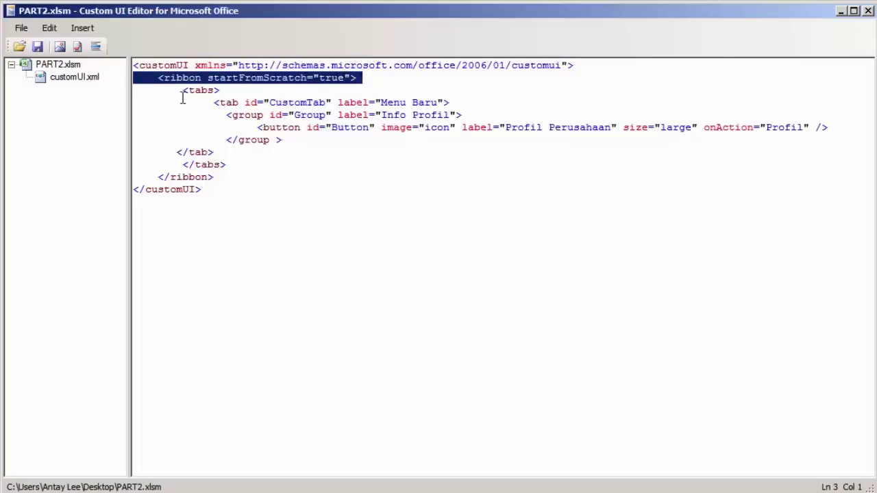
click(288, 102)
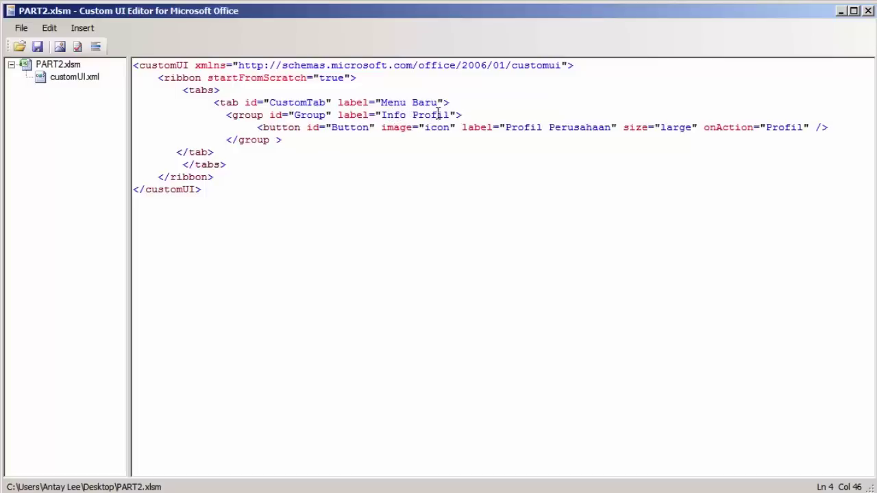
click(140, 129)
click(481, 127)
click(791, 127)
click(251, 140)
Indent the closing </tab> tag and validate the XML as well formed
click(177, 154)
key(Tab)
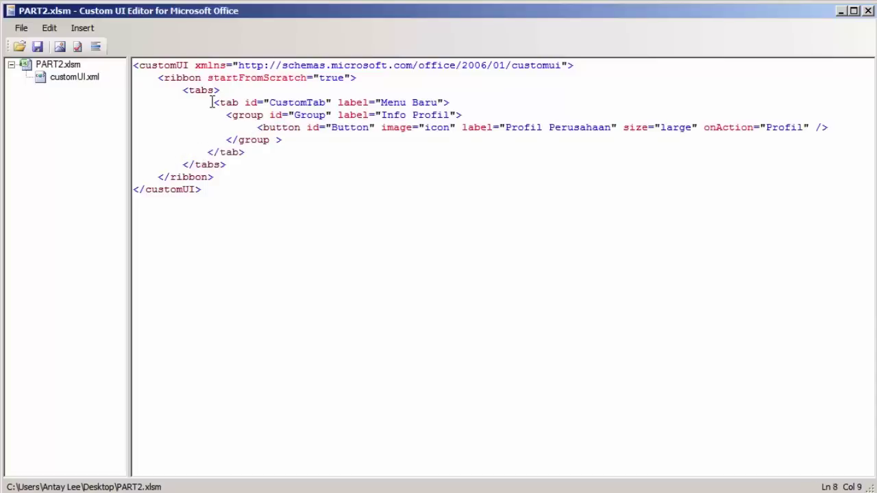
click(194, 91)
click(78, 48)
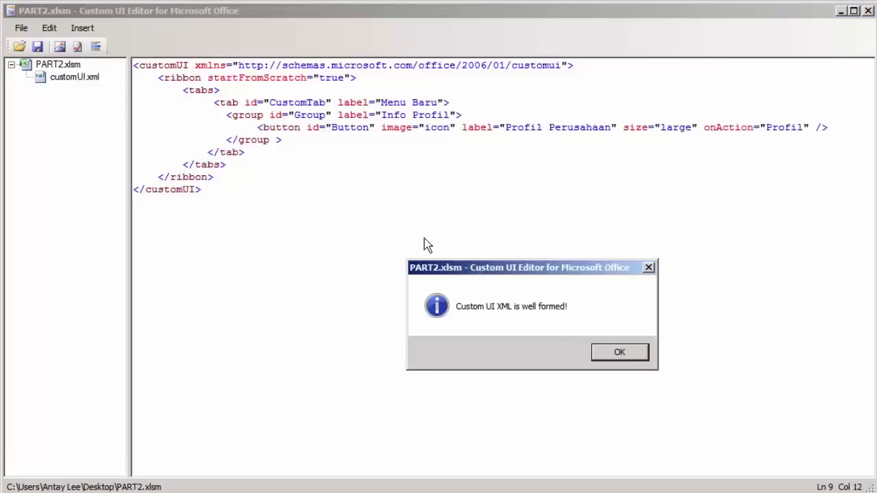
drag(477, 271, 339, 160)
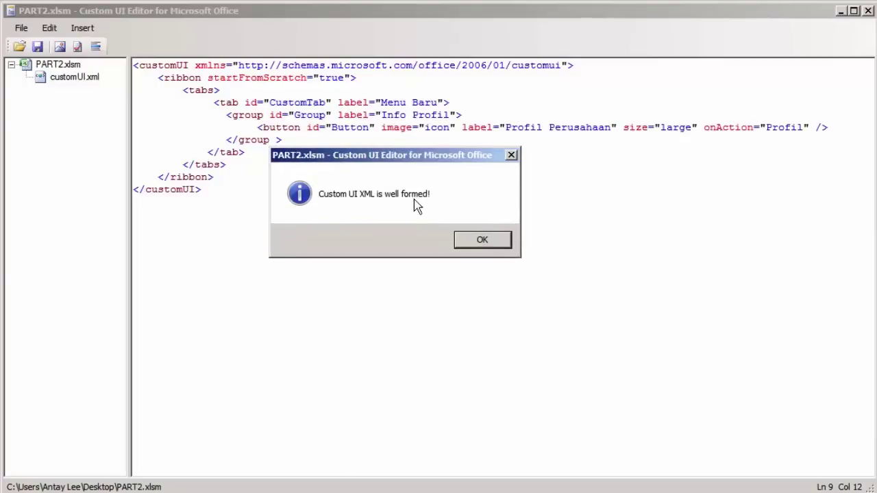
click(484, 241)
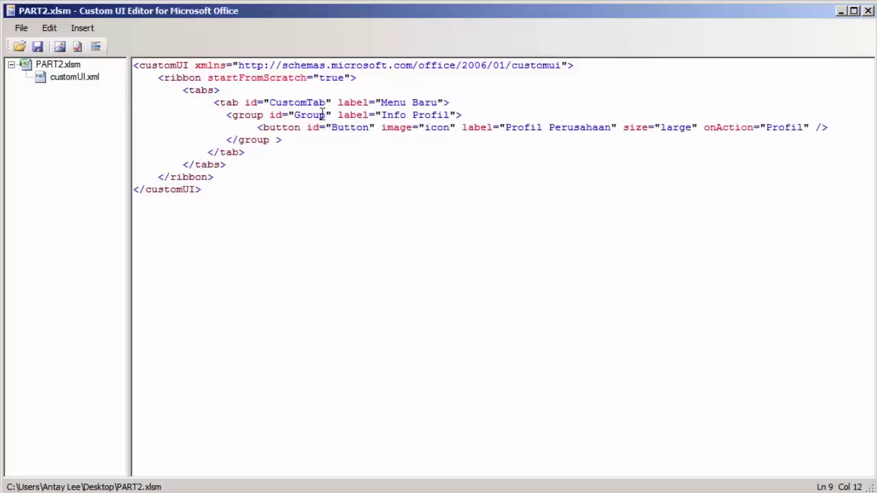
Save the custom UI, test Profil Perusahaan's 'Profil Excel-ID' message in Excel, then close Excel
click(38, 47)
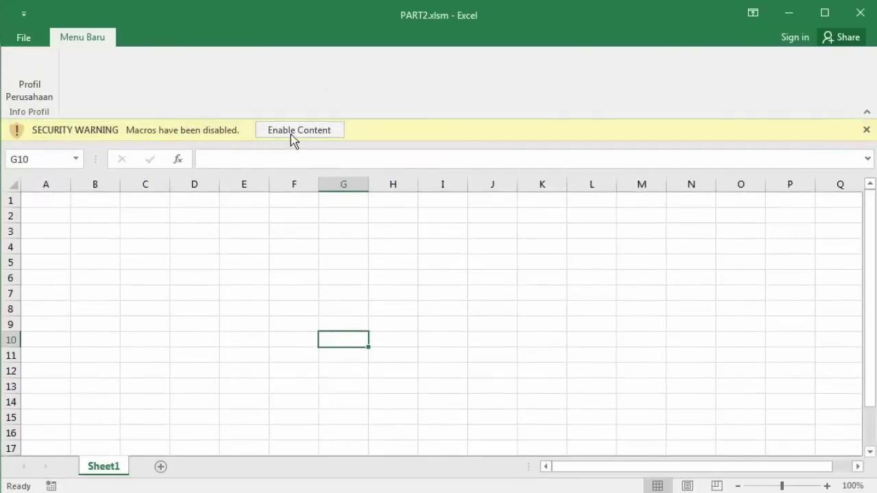
click(291, 131)
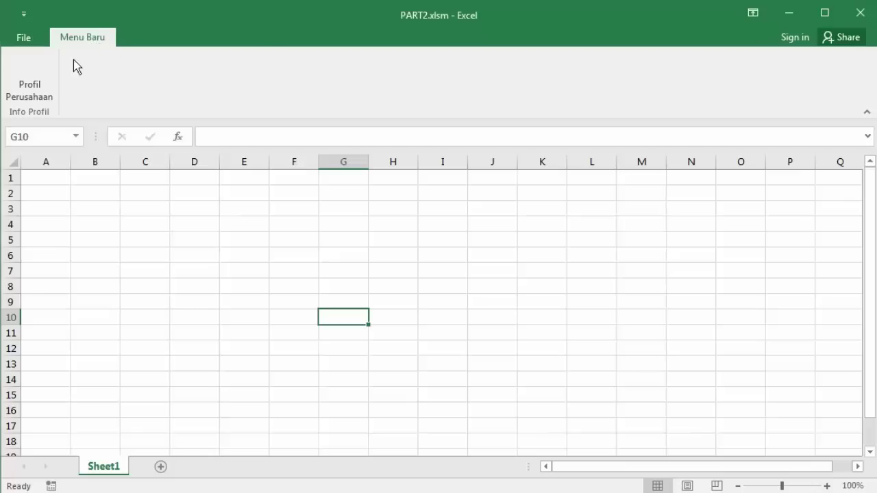
click(29, 85)
drag(519, 275, 202, 192)
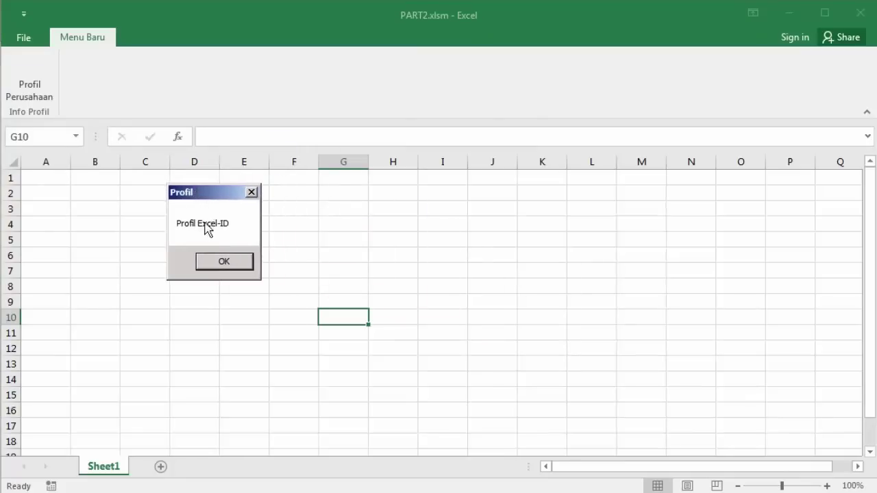
click(219, 261)
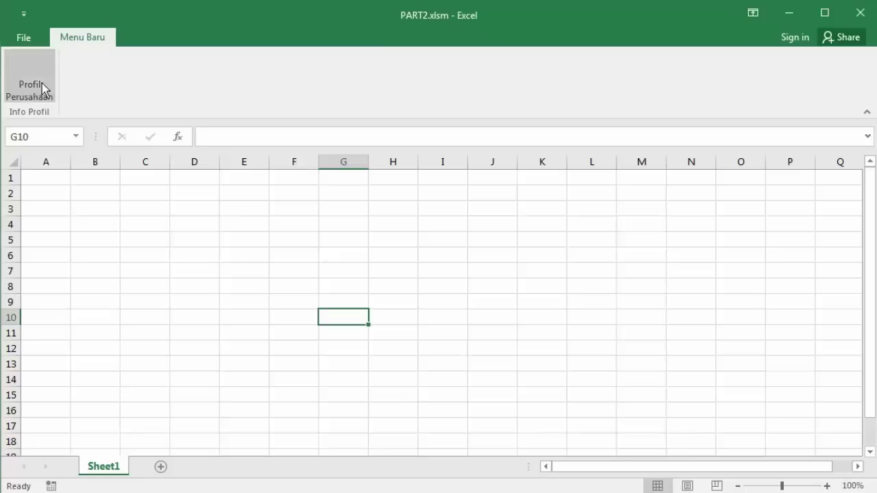
click(860, 13)
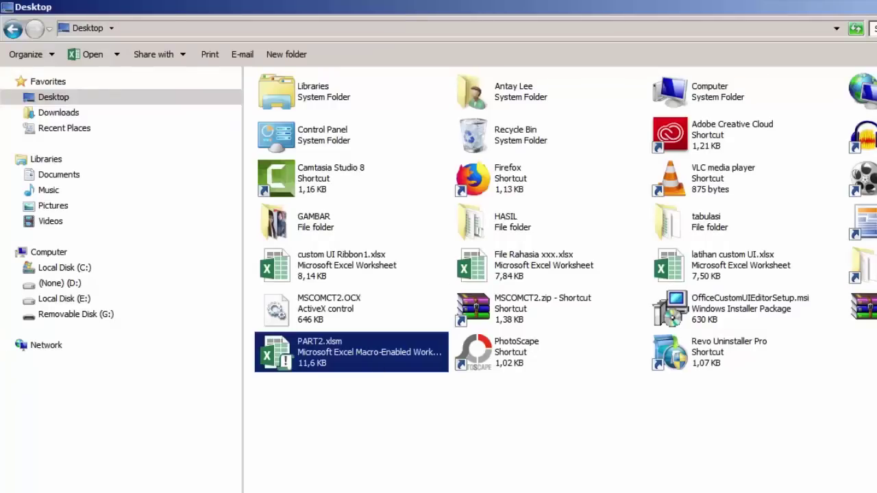
Insert sym_def_app_icon.png, found by searching 'icon', as an icon image for customUI.xml
key(alt+Tab)
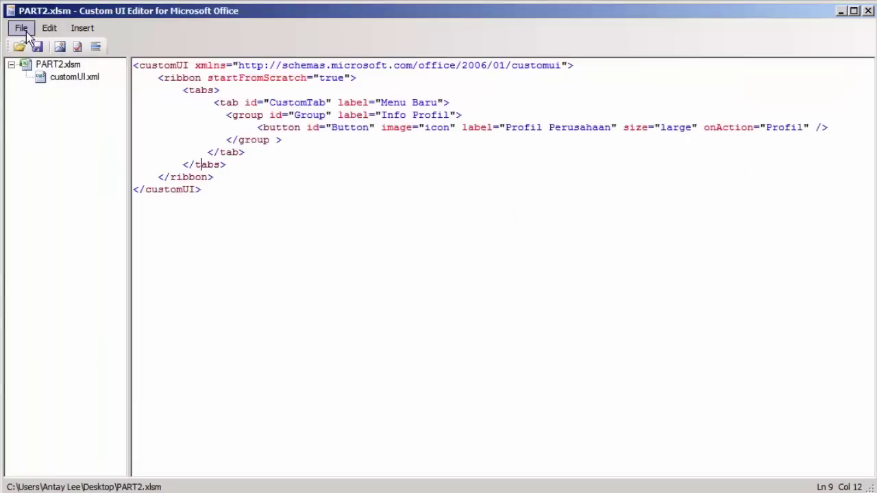
right_click(64, 80)
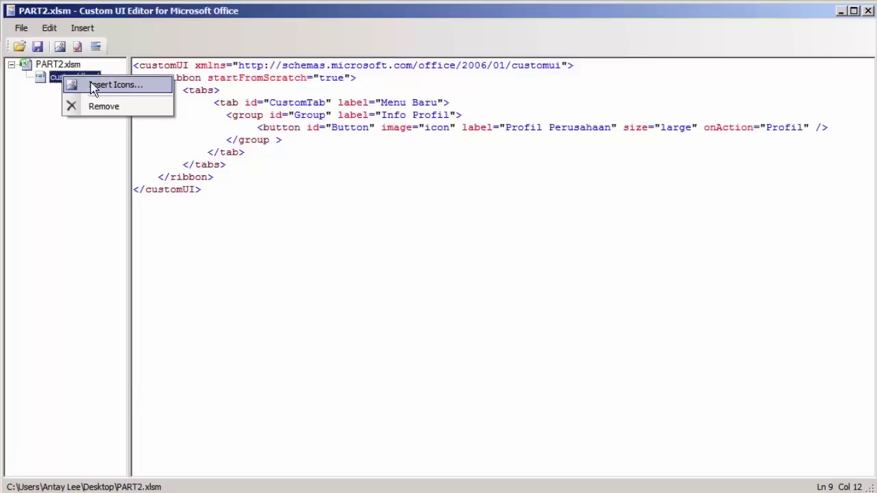
click(93, 85)
click(55, 265)
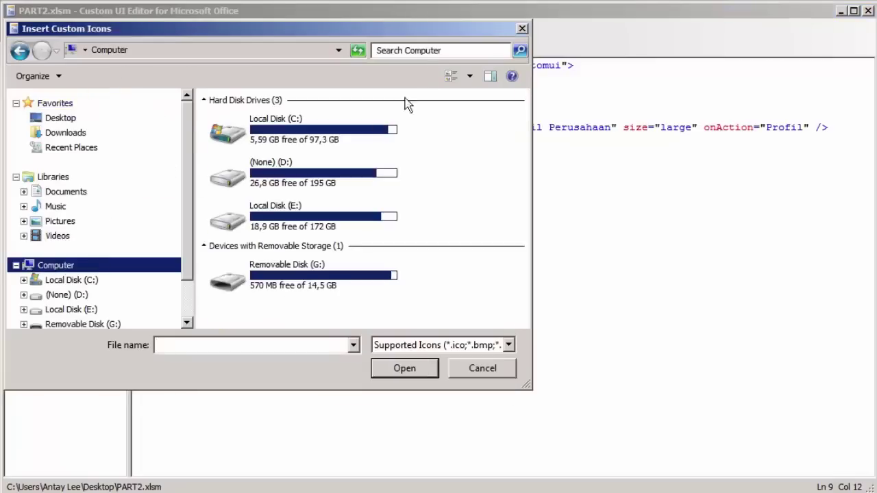
click(462, 53)
click(418, 74)
text(icon)
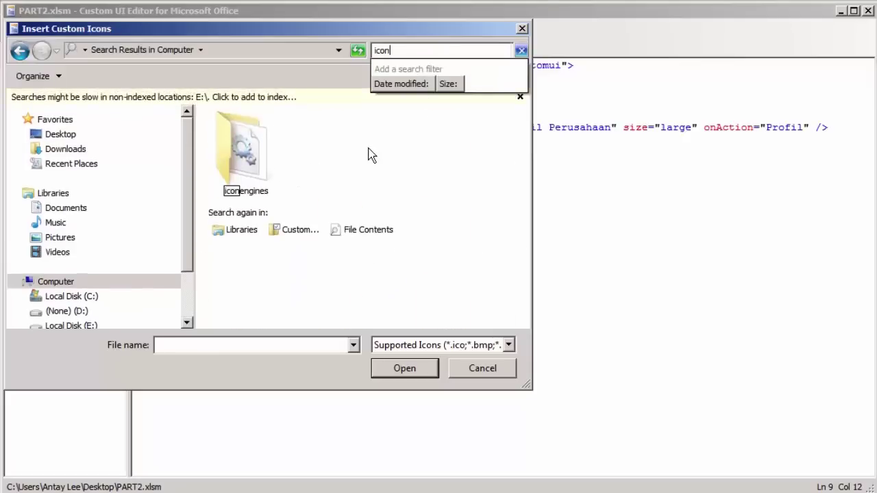
scroll(363, 152, down, 2)
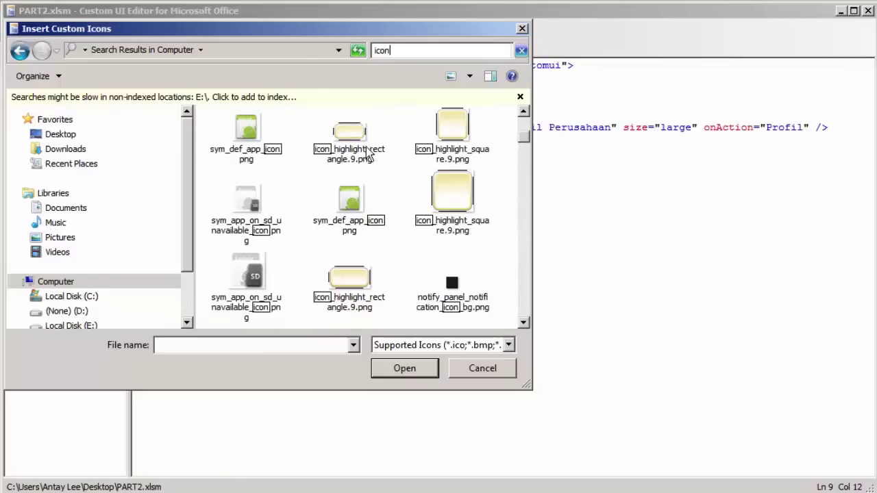
click(245, 134)
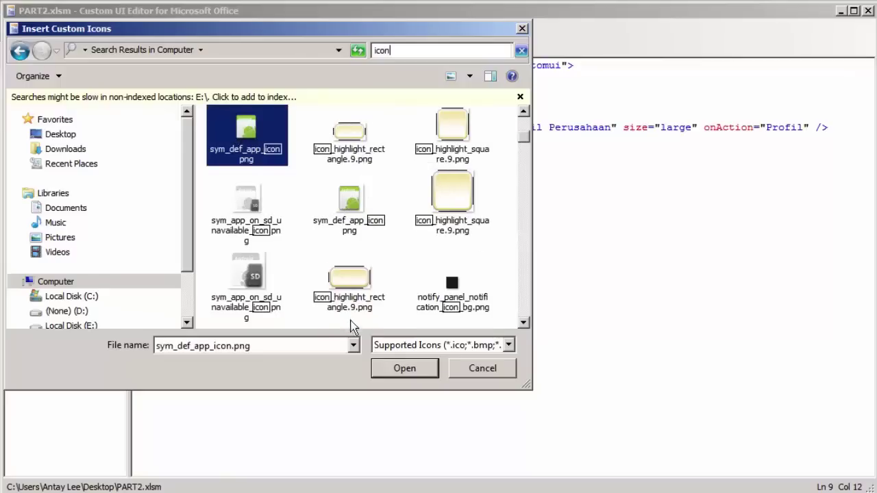
click(403, 370)
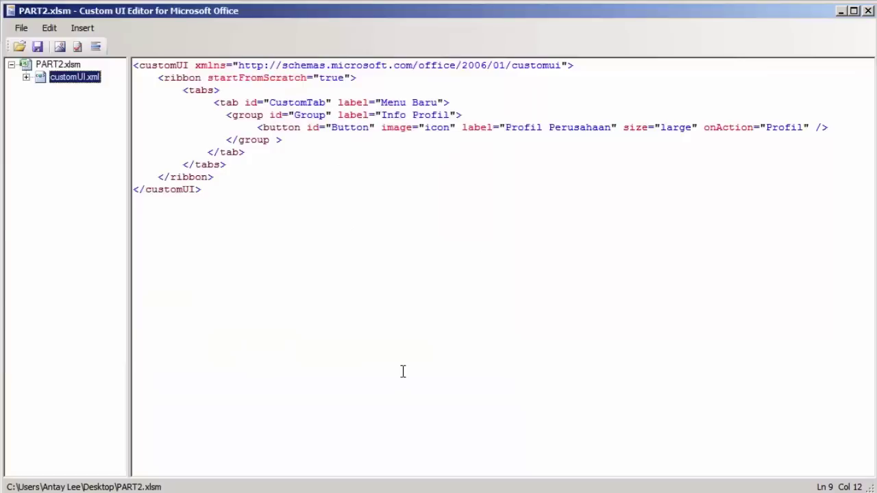
Change the inserted sym_def_app_icon image's ID to icon to match the button's image attribute
click(26, 76)
click(88, 95)
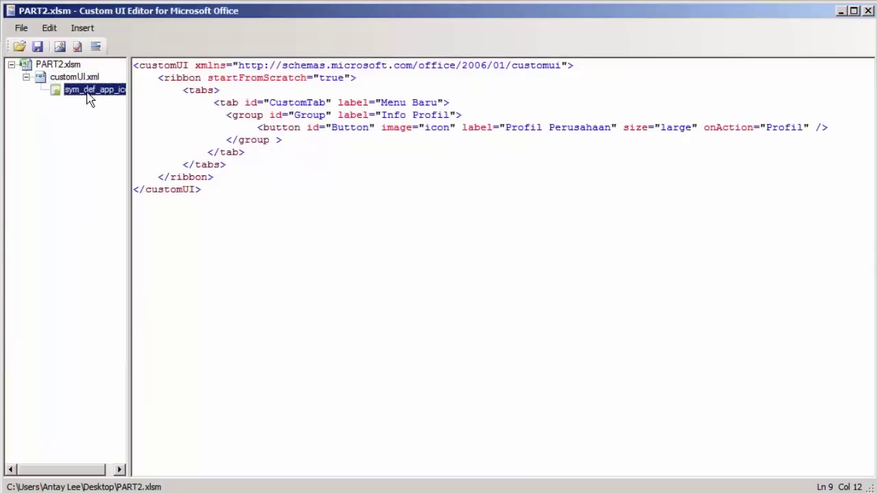
click(436, 128)
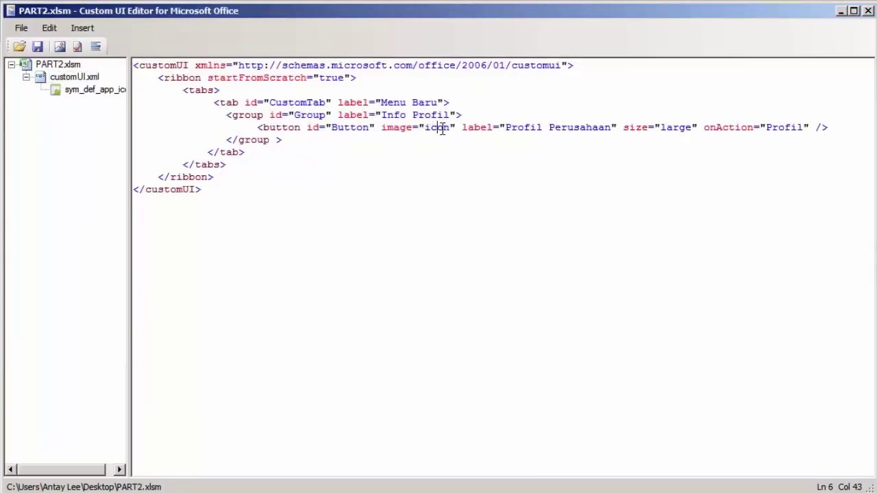
right_click(103, 95)
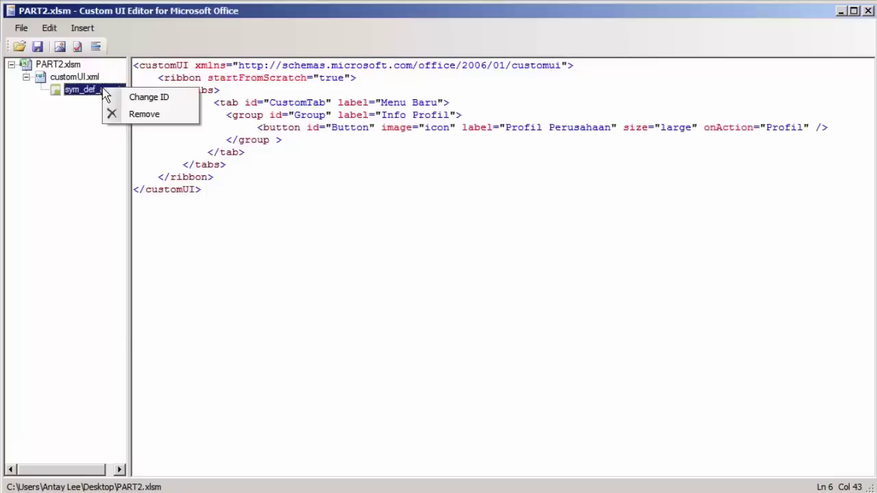
click(148, 97)
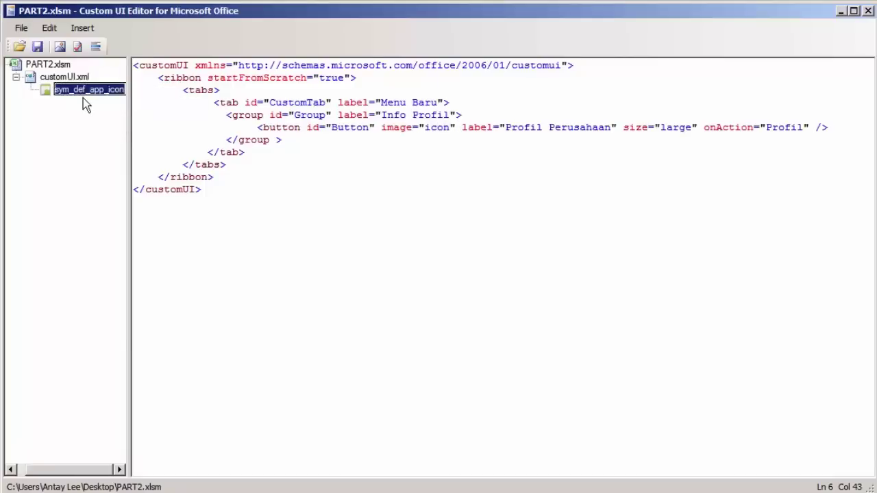
text(icon)
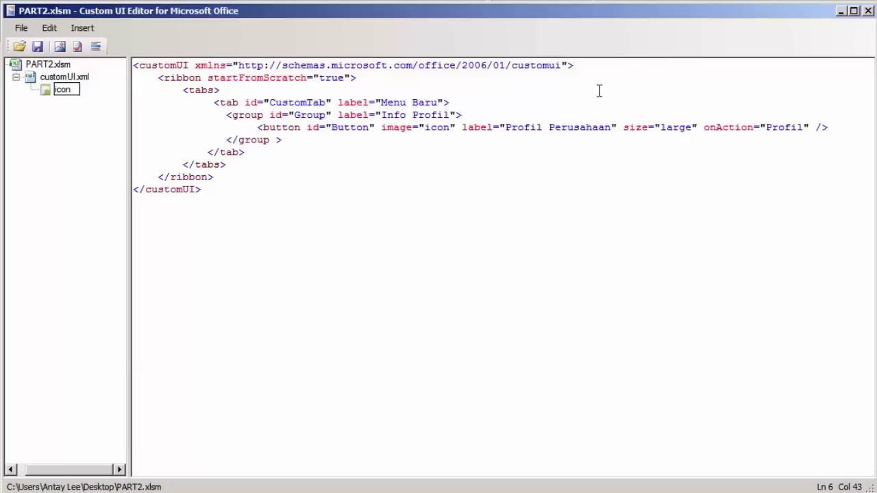
click(596, 218)
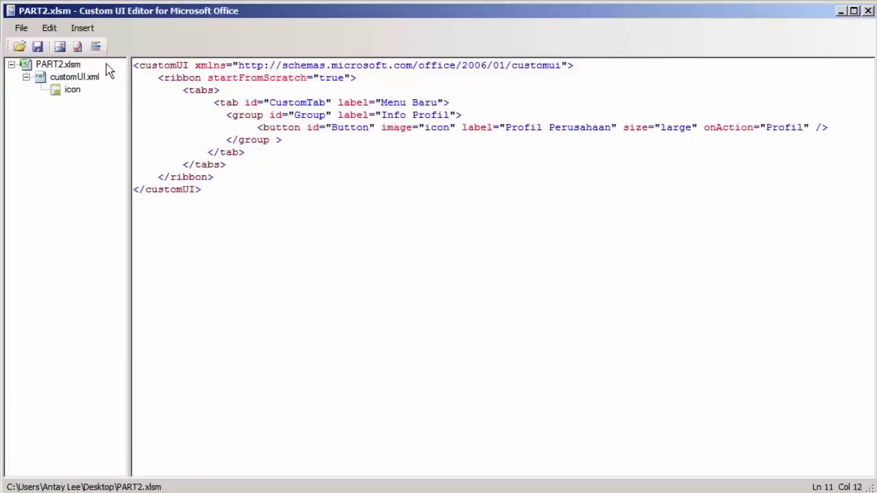
Validate the custom UI XML and save the changes into PART2.xlsm
click(77, 46)
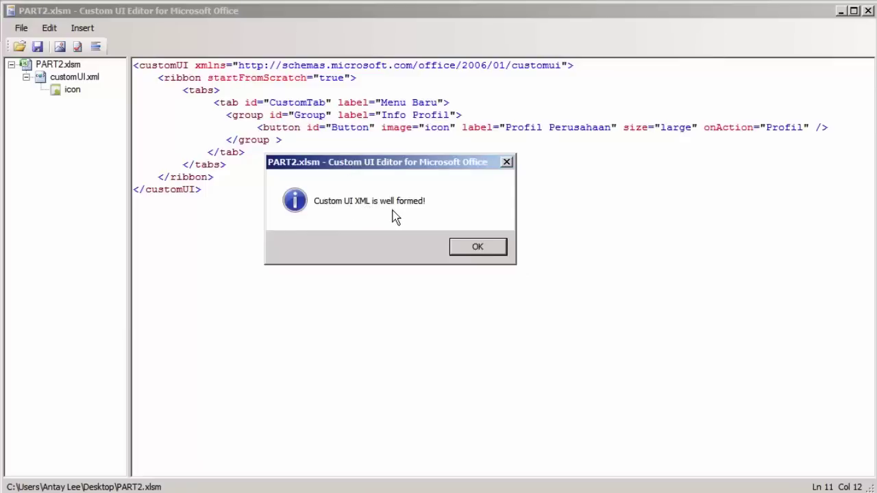
click(477, 247)
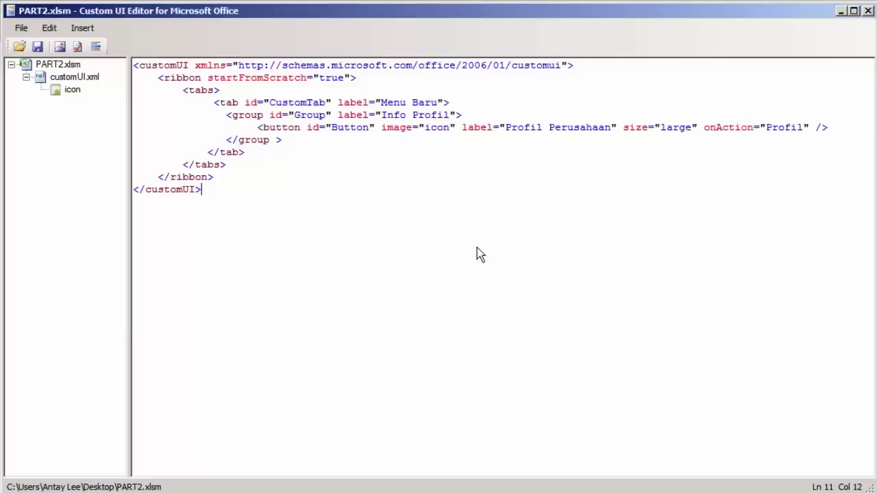
click(37, 46)
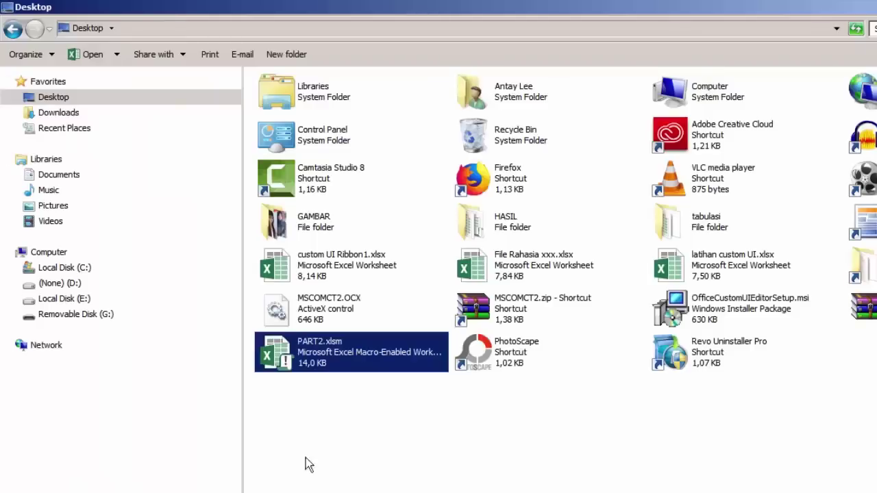
Open PART2.xlsm, click the iconed Profil Perusahaan button, and dismiss the 'Profil Excel-ID' message
click(339, 429)
double_click(326, 351)
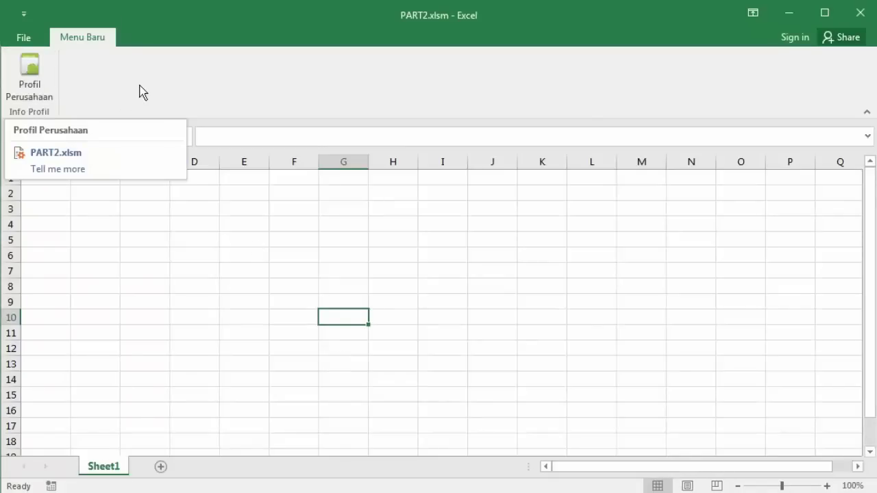
click(31, 76)
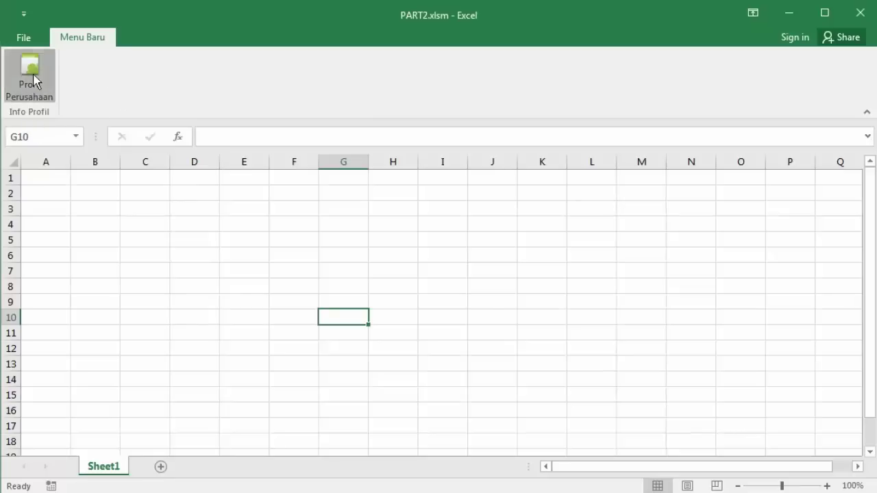
mouse_move(534, 270)
mouse_down()
mouse_move(303, 212)
mouse_move(237, 206)
mouse_up()
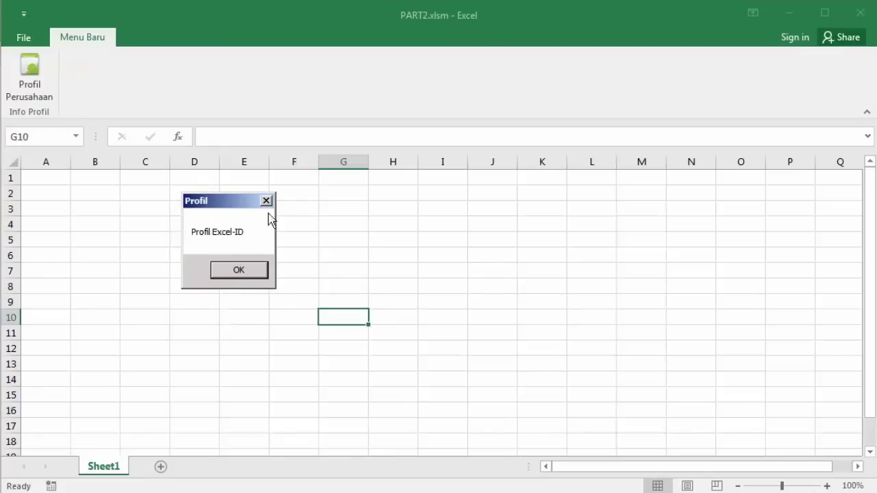
click(239, 271)
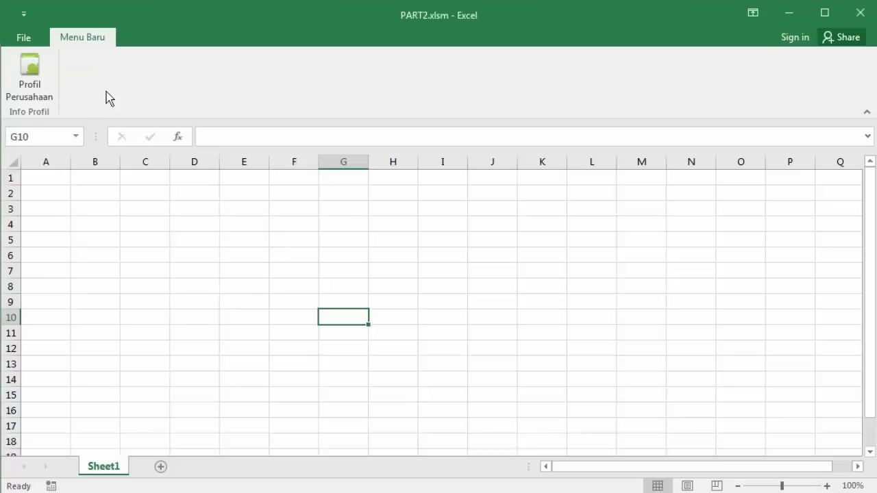